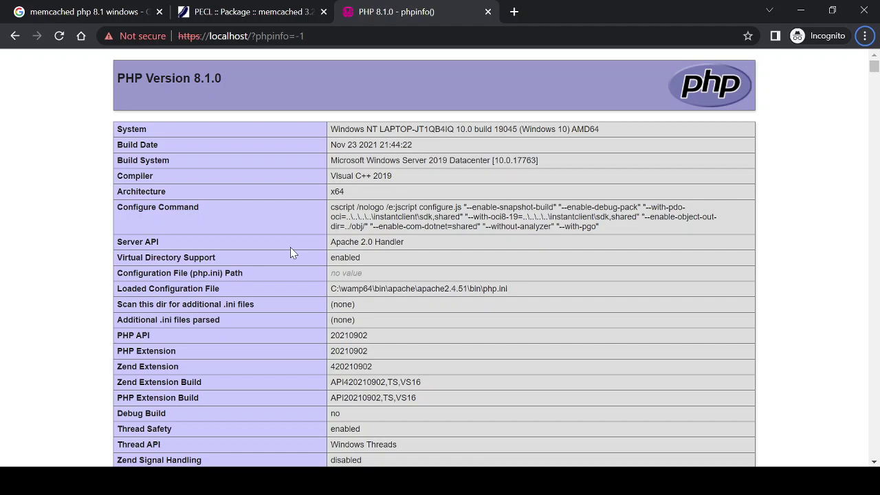
Return to the Google results for 'memcached php 8.1 windows' with the PECL 3.2.0RC2 result
click(75, 15)
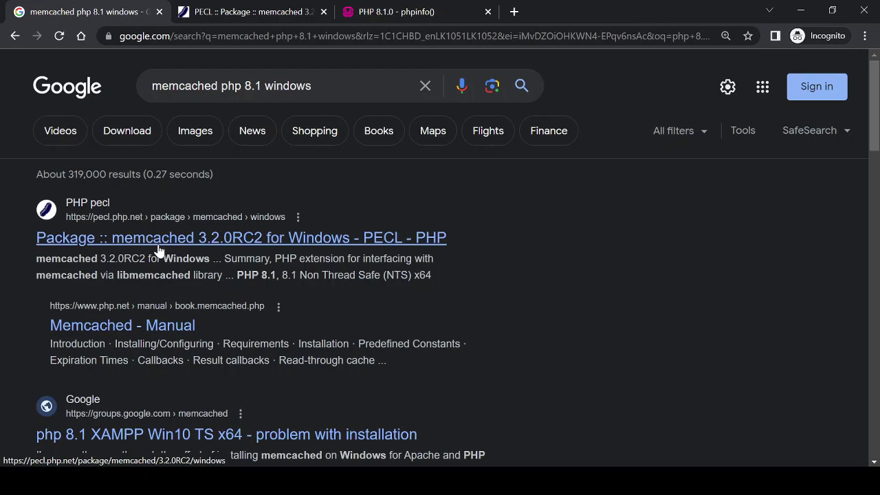
click(220, 16)
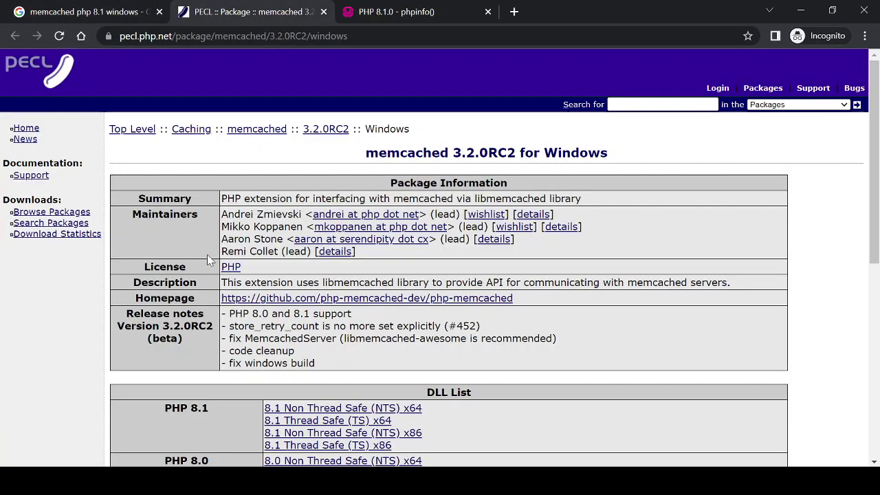
scroll(207, 255, down, 2)
scroll(206, 262, up, 2)
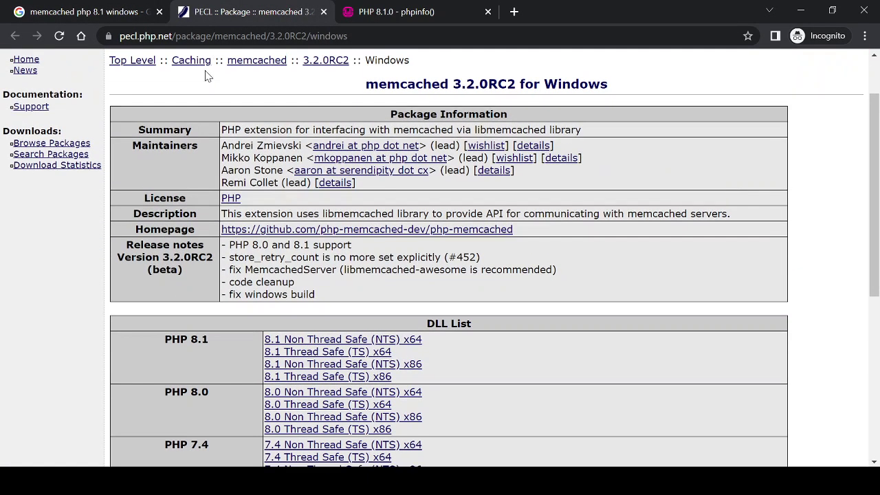
scroll(256, 239, down, 2)
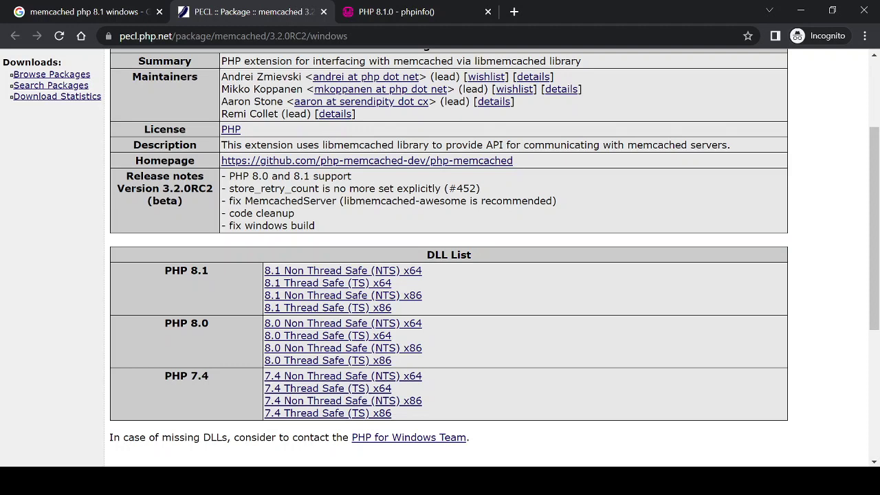
scroll(199, 385, down, 1)
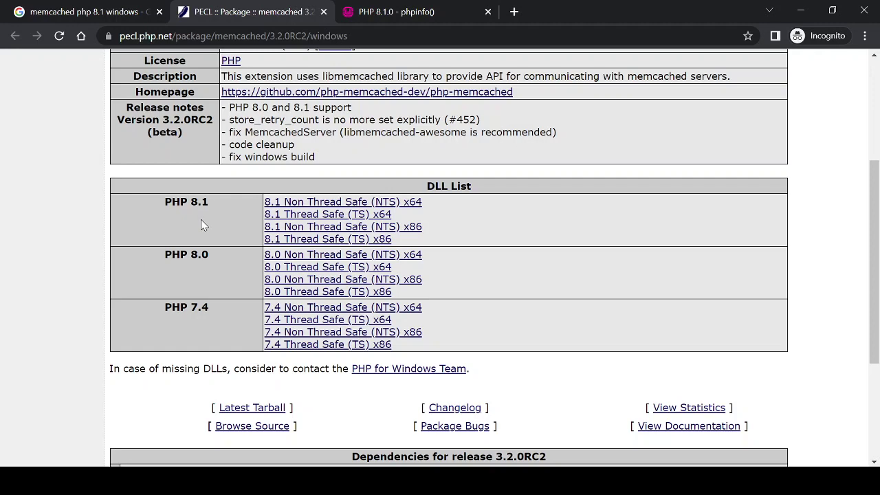
scroll(201, 223, down, 1)
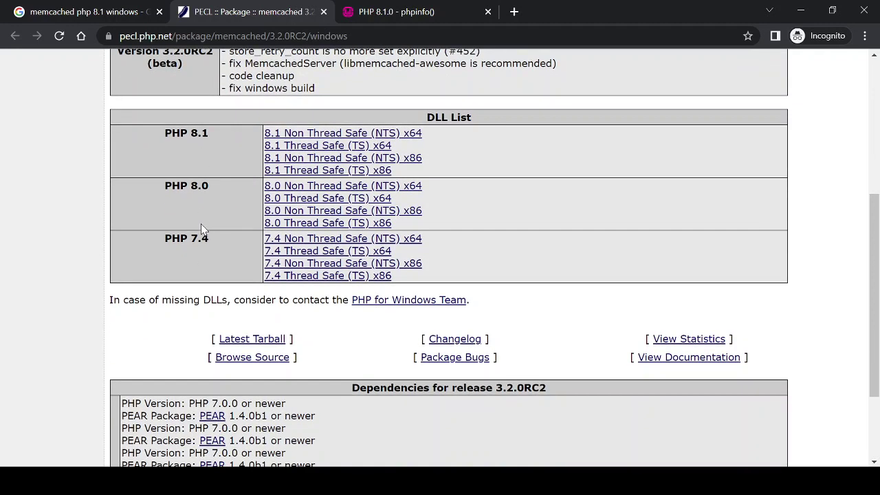
scroll(201, 224, down, 1)
scroll(200, 223, down, 1)
scroll(201, 228, down, 1)
scroll(201, 228, up, 2)
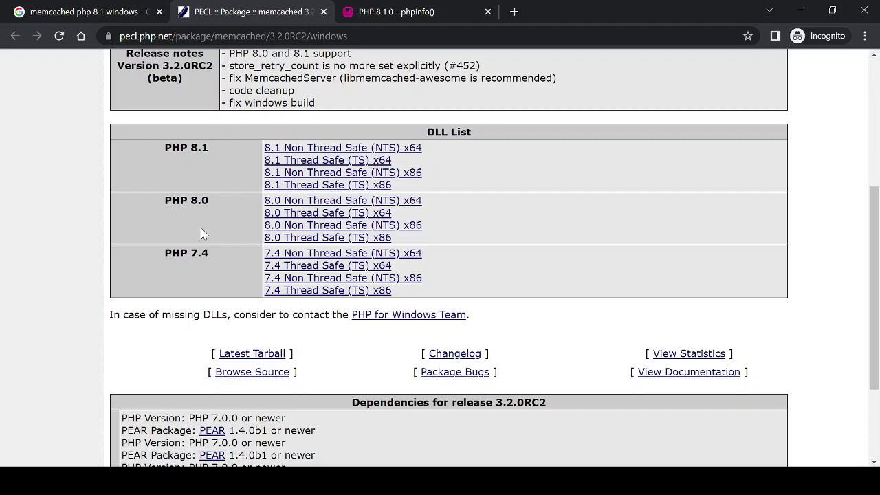
scroll(201, 232, up, 1)
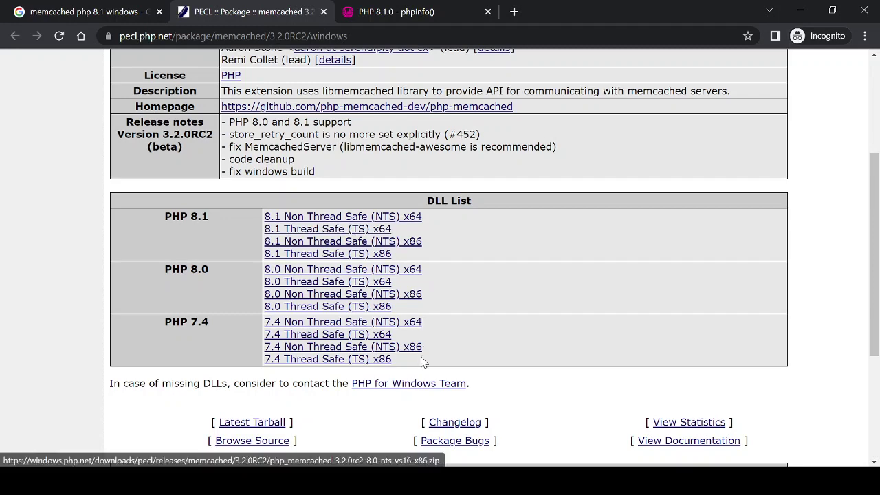
click(389, 11)
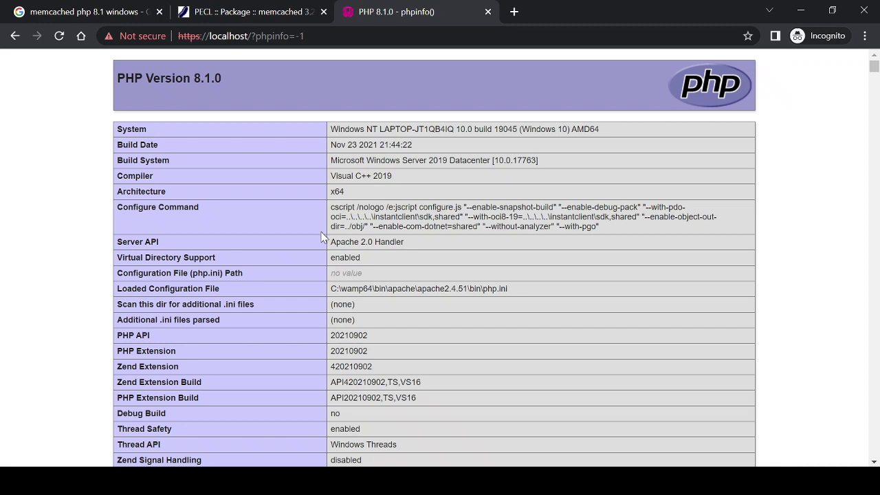
scroll(201, 330, down, 1)
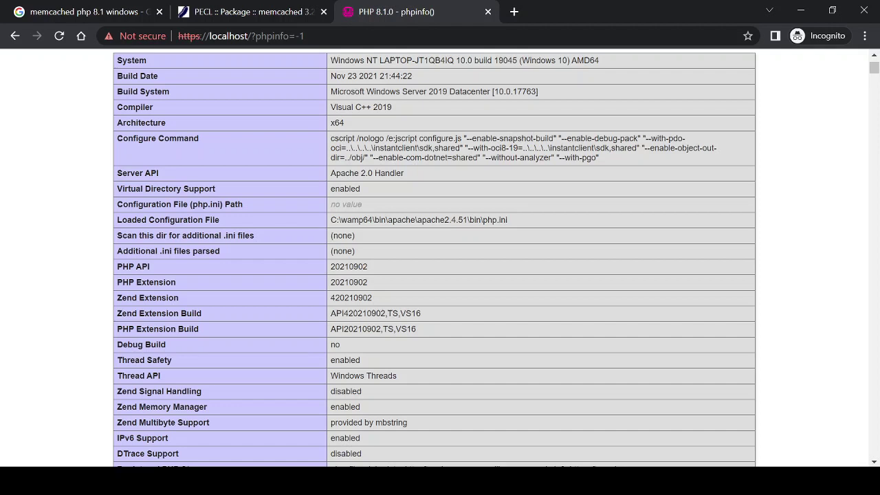
drag(118, 360, 205, 358)
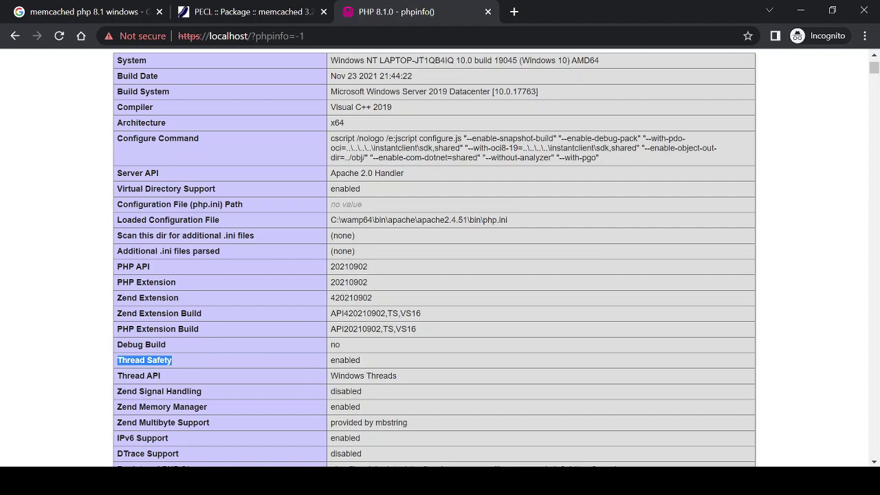
scroll(285, 88, up, 1)
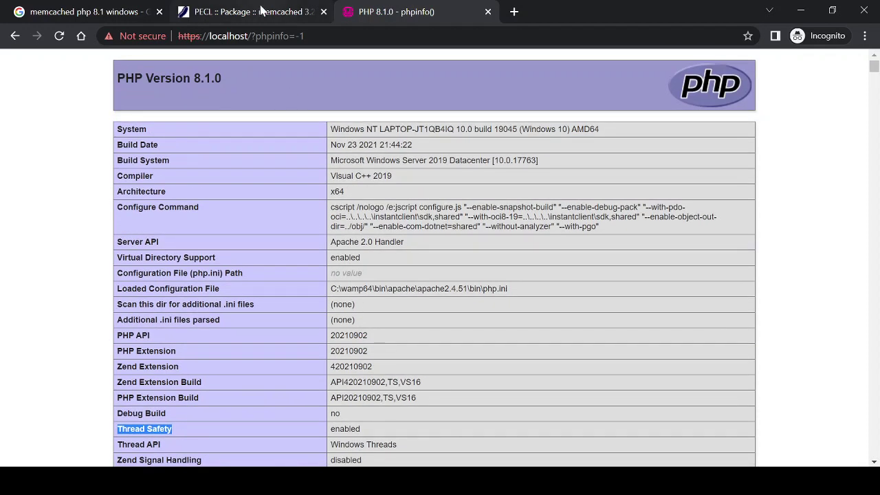
click(262, 9)
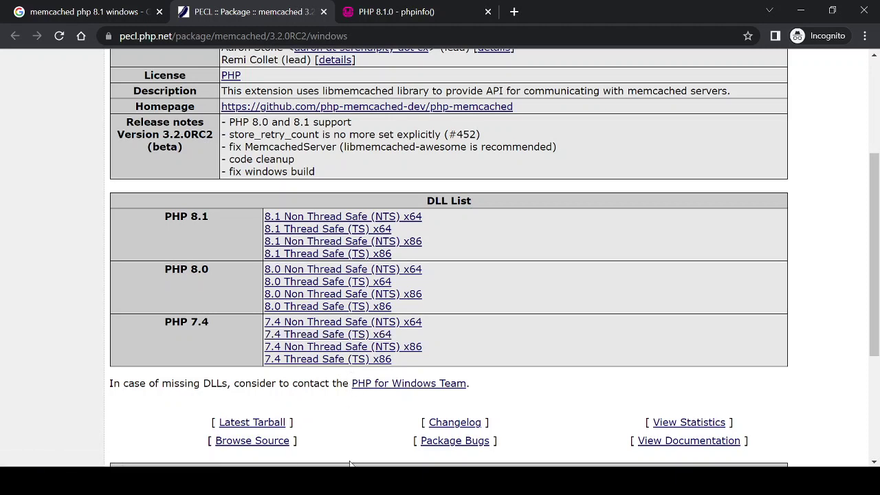
mouse_move(351, 481)
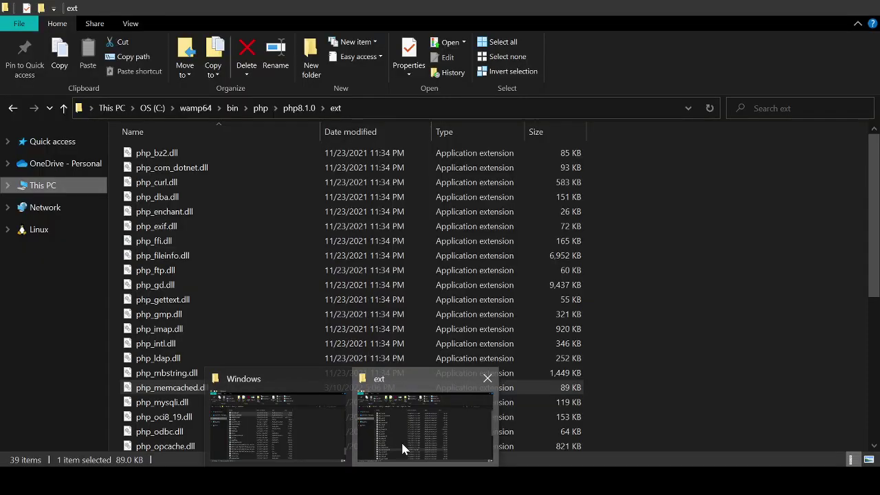
Check php_memcached.dll in C:\wamp64\bin\php\php8.1.0\ext, then deselect it
click(401, 440)
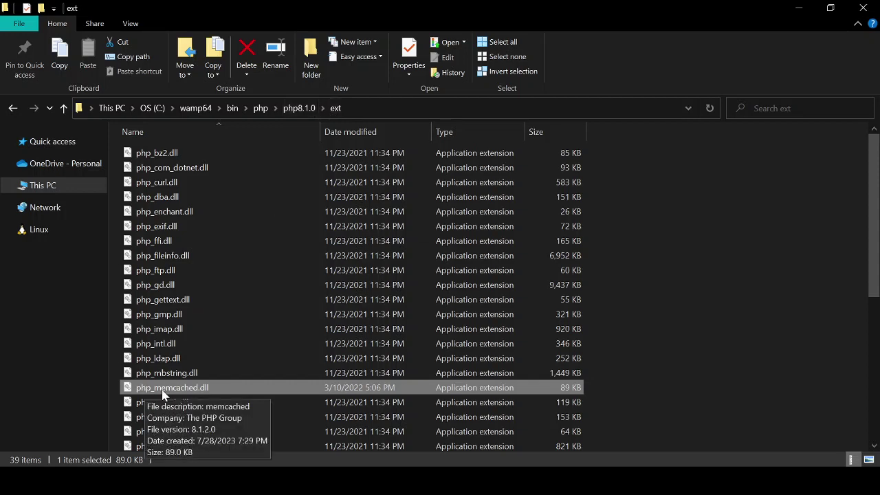
click(704, 316)
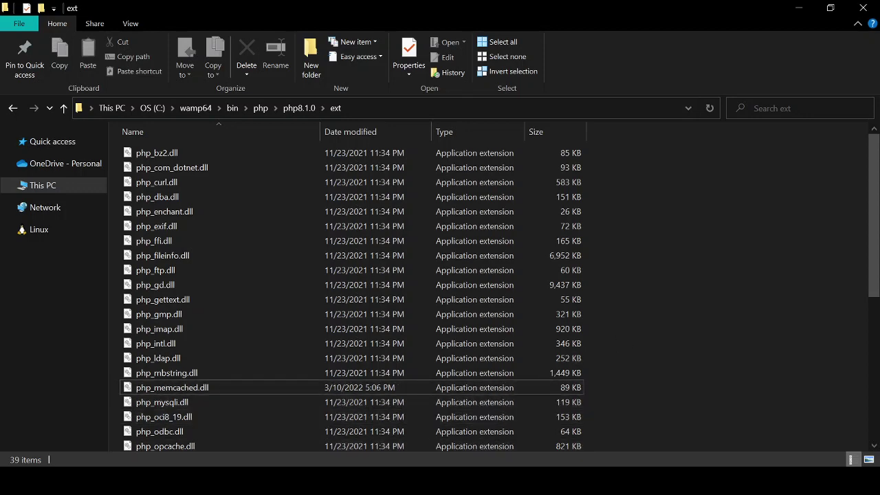
mouse_move(278, 419)
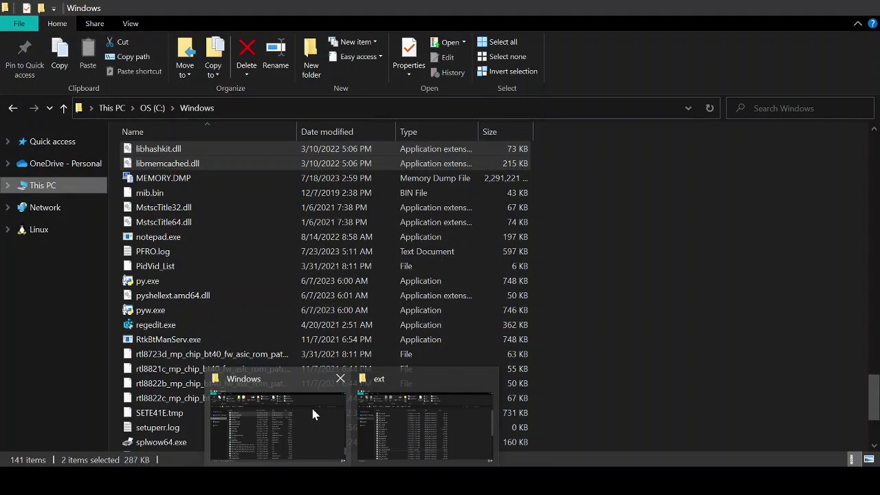
Confirm libhashkit.dll and libmemcached.dll are in C:\Windows, then return to the ext folder
click(313, 414)
scroll(229, 192, up, 1)
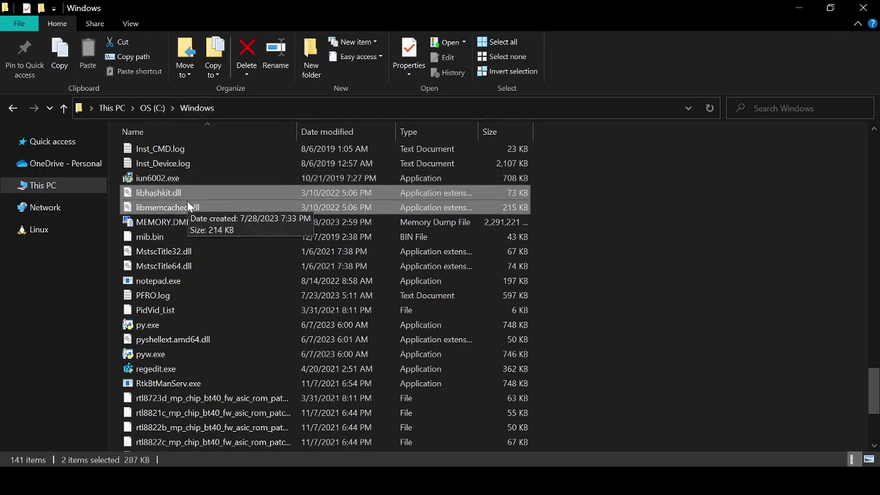
mouse_move(167, 164)
click(711, 206)
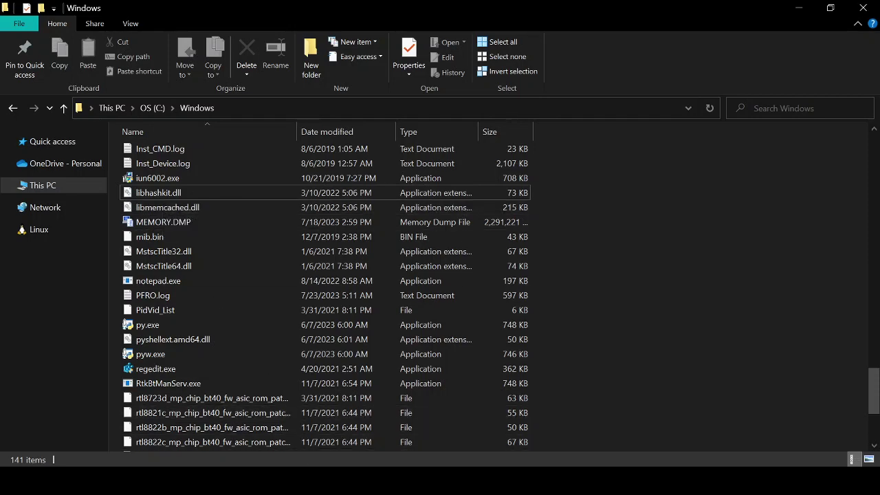
click(378, 434)
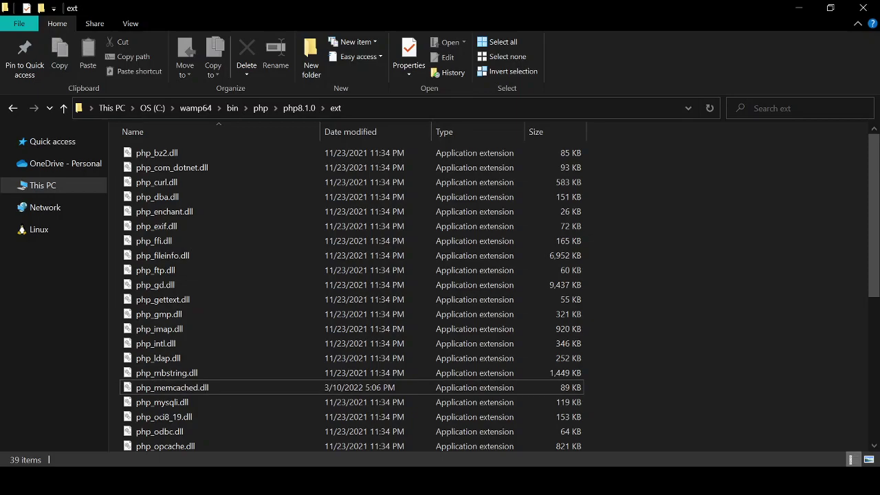
Verify line 964 of php.ini in Notepad++ reads extension=memcached
click(387, 420)
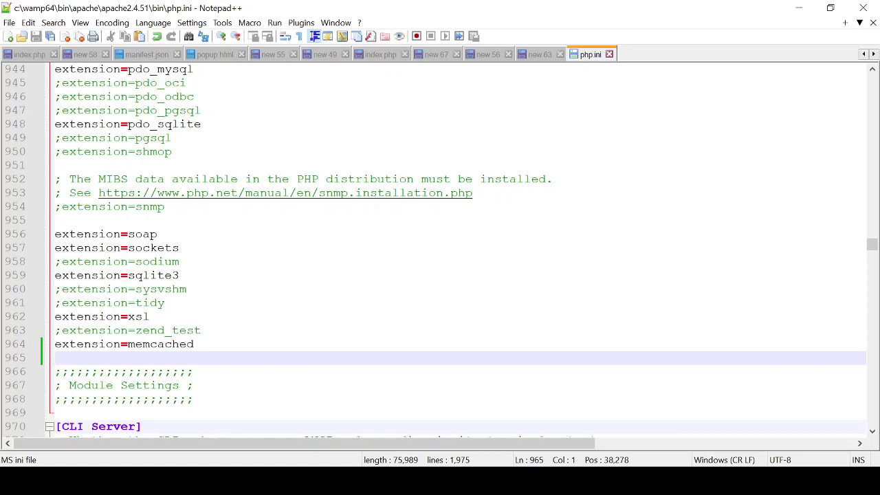
scroll(440, 248, down, 1)
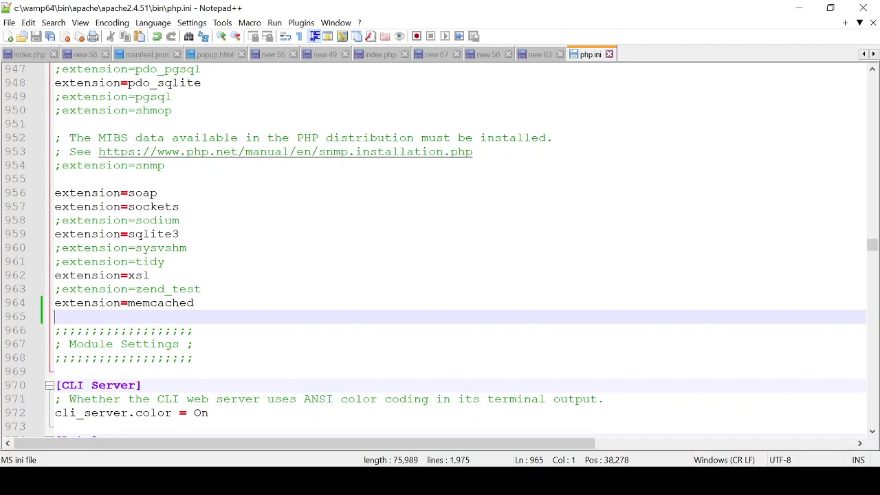
key(Up)
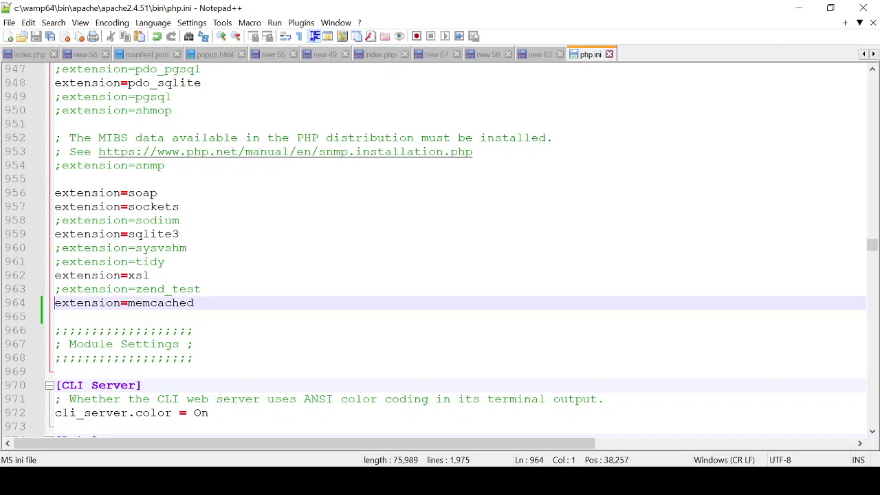
key(shift+End)
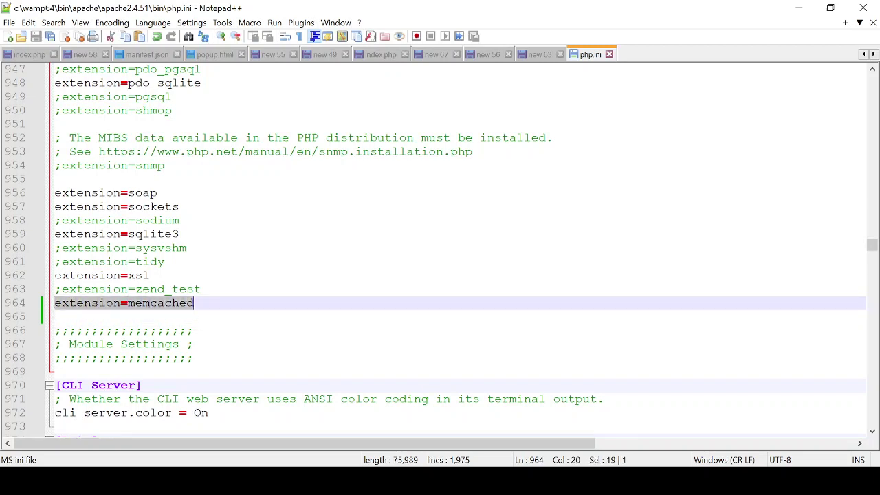
key(Right)
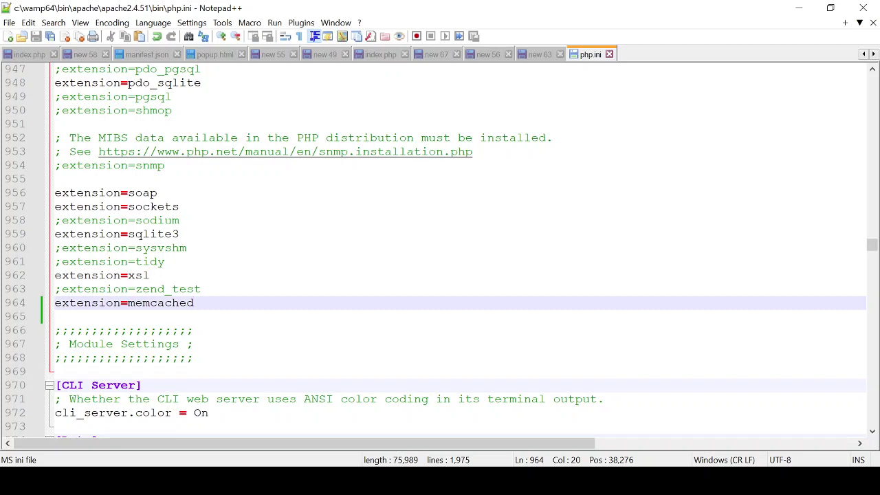
key(Left)
key(shift+Right)
key(Right)
Search the phpinfo page for 'memc' to find memcached support enabled, version 3.2.0RC2
click(424, 462)
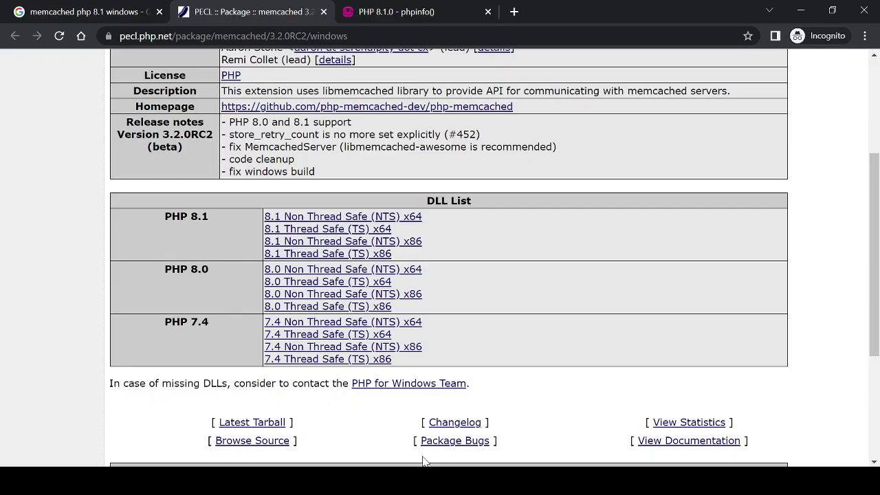
click(411, 13)
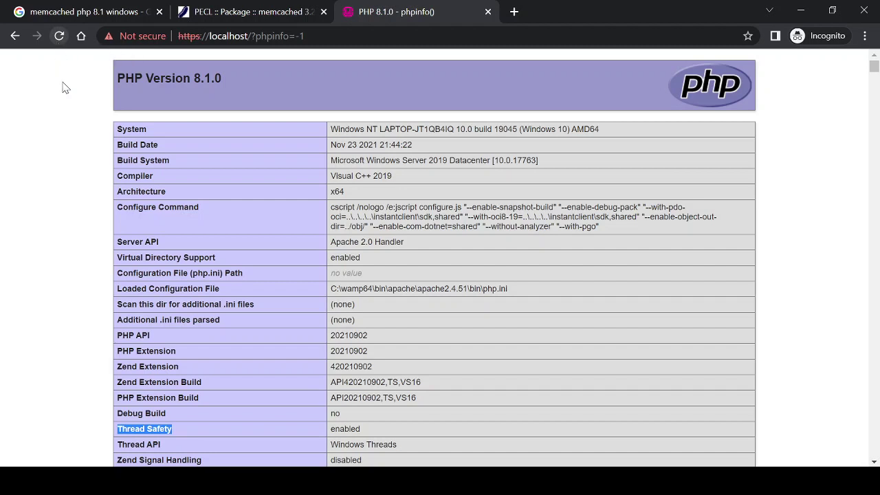
click(83, 233)
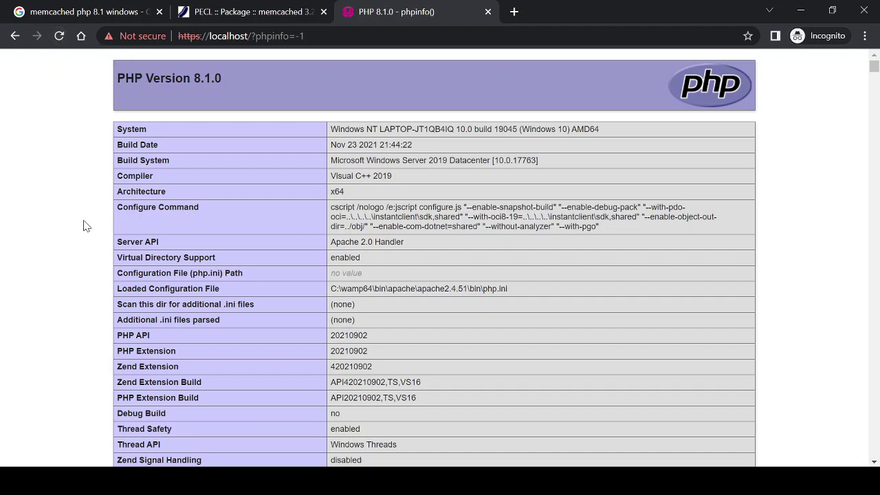
key(ctrl+f)
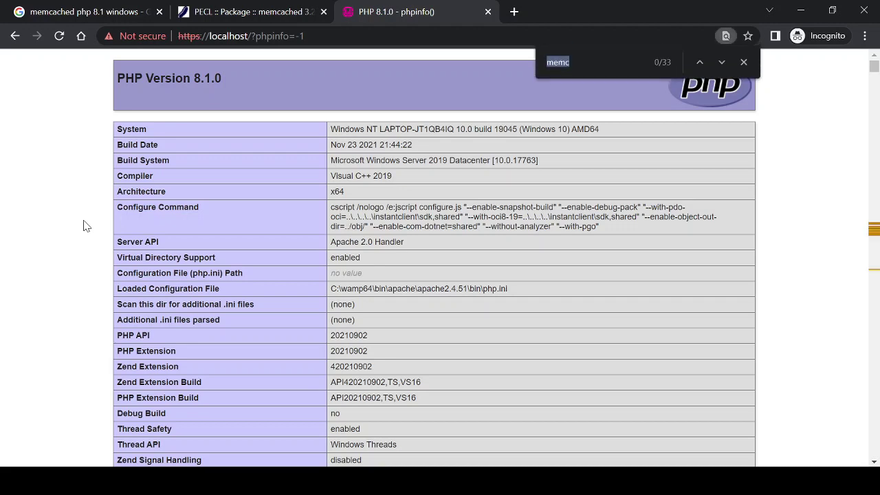
text(m)
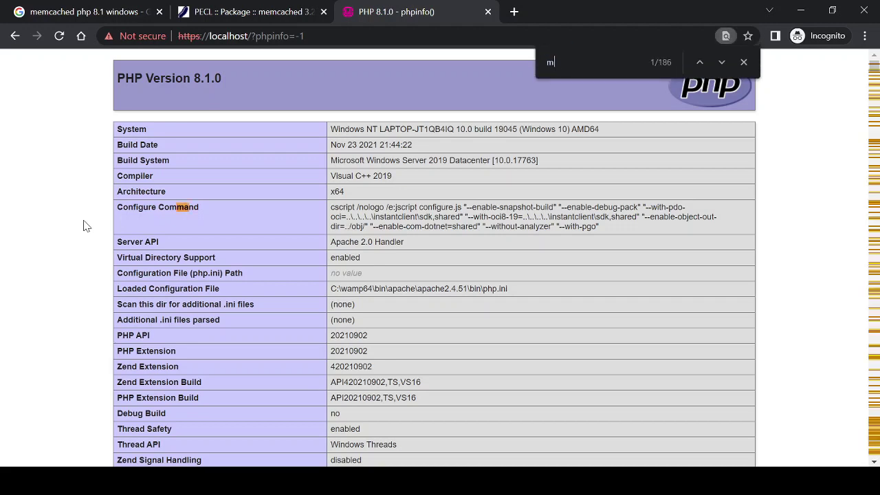
text(emc)
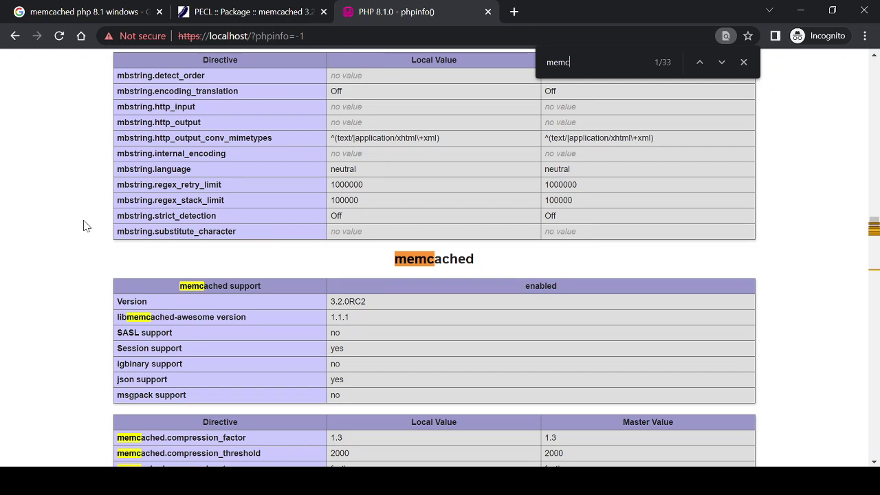
scroll(86, 220, down, 3)
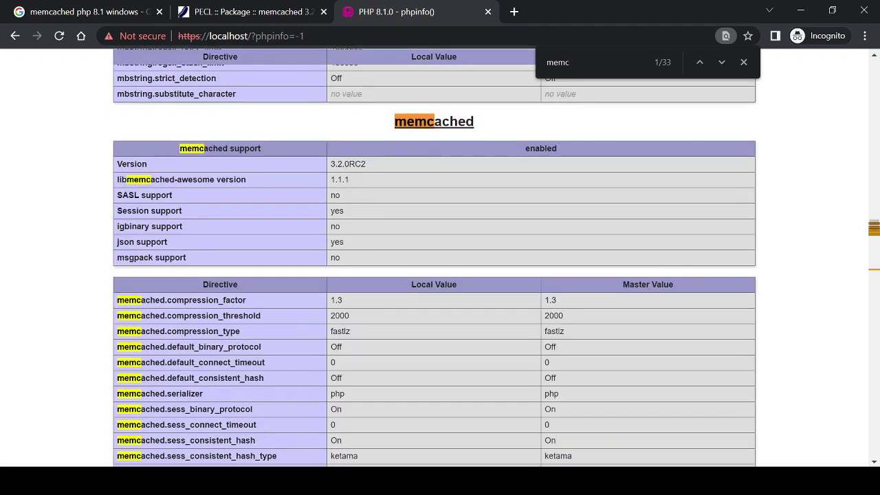